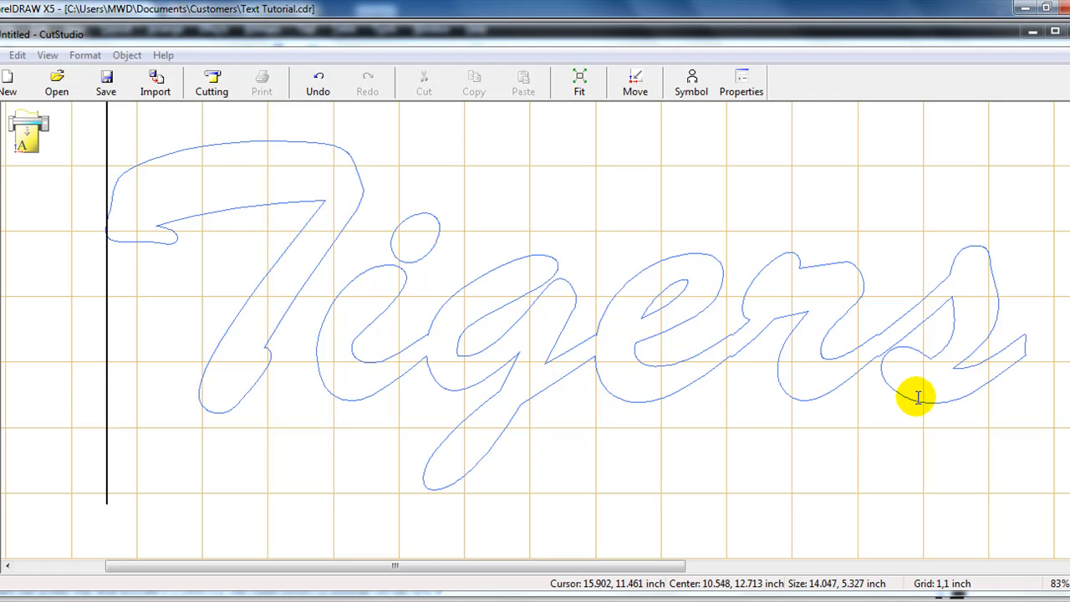
# - Select all the Tigers lettering and convert it to polylines
pyautogui.click(1023, 355)
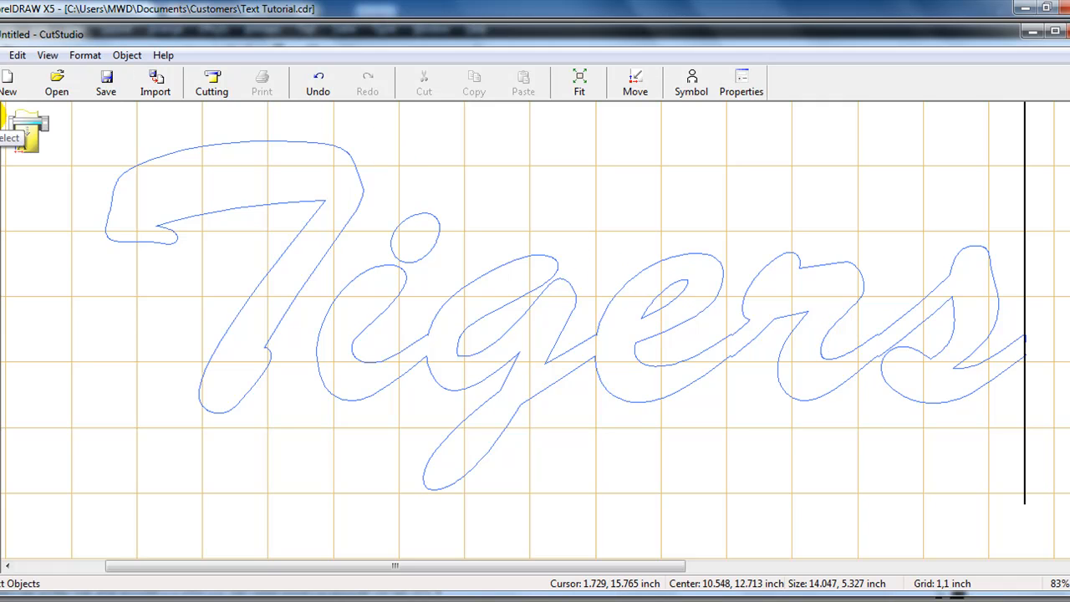
pyautogui.click(8, 121)
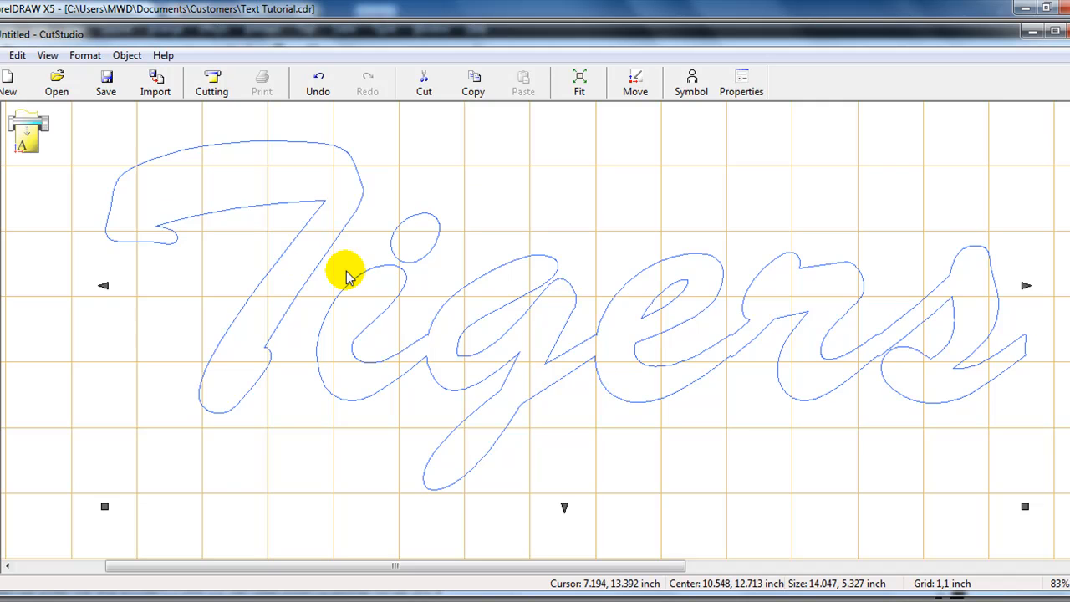
pyautogui.click(126, 56)
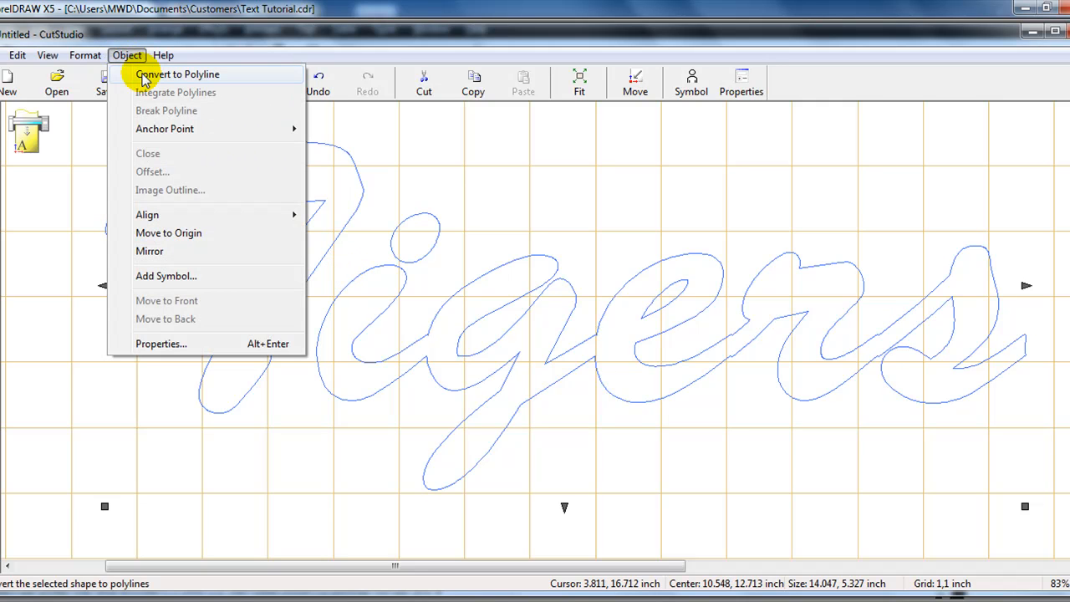
pyautogui.click(142, 76)
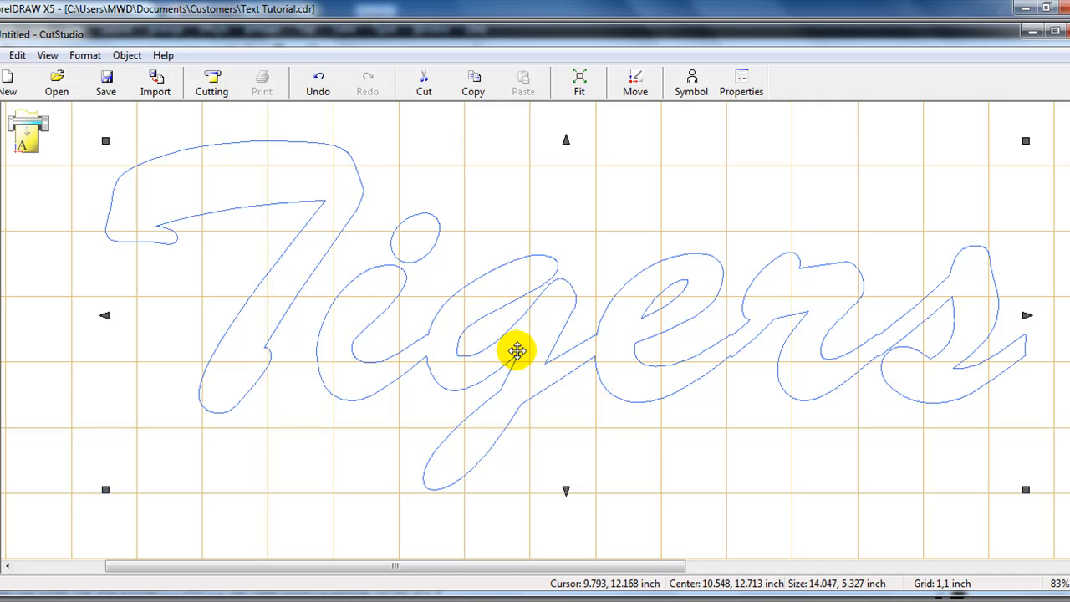
# - Offset the lettering outward by .2 inch
pyautogui.click(127, 56)
pyautogui.click(147, 171)
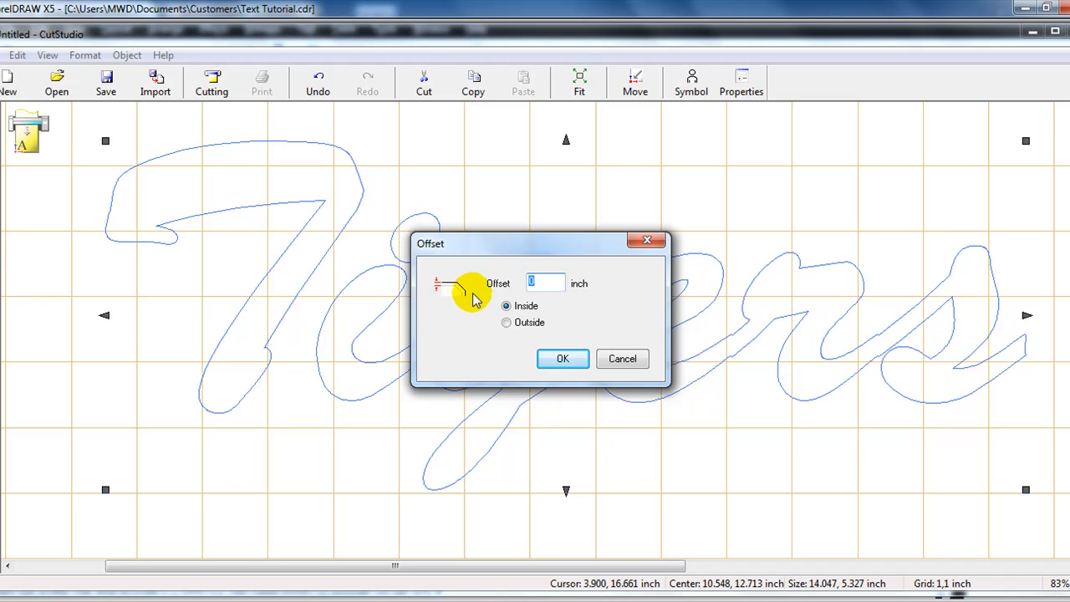
pyautogui.click(508, 323)
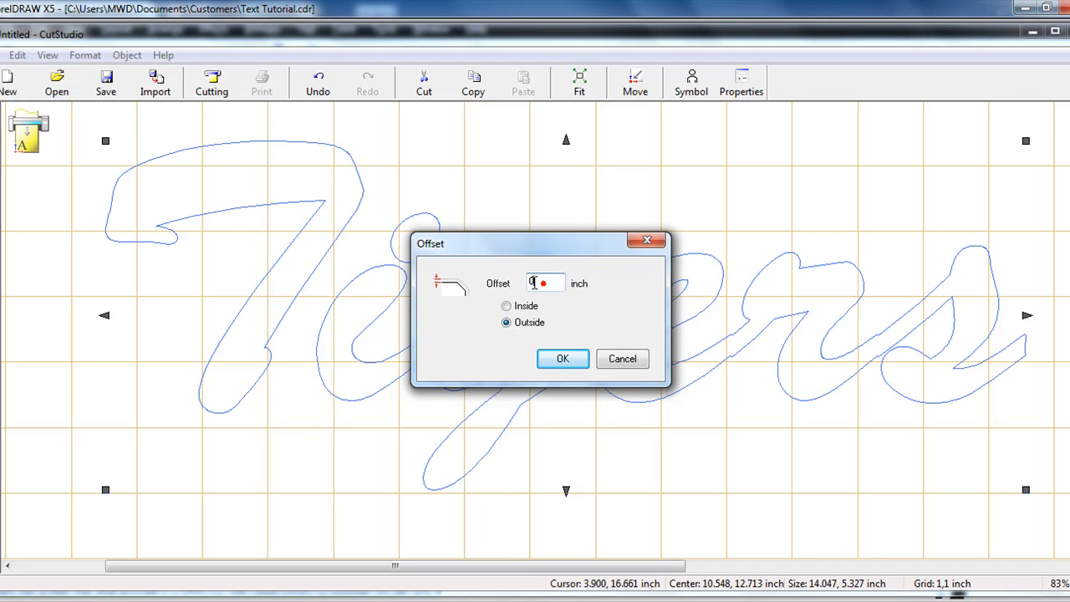
pyautogui.write('.2')
pyautogui.click(565, 360)
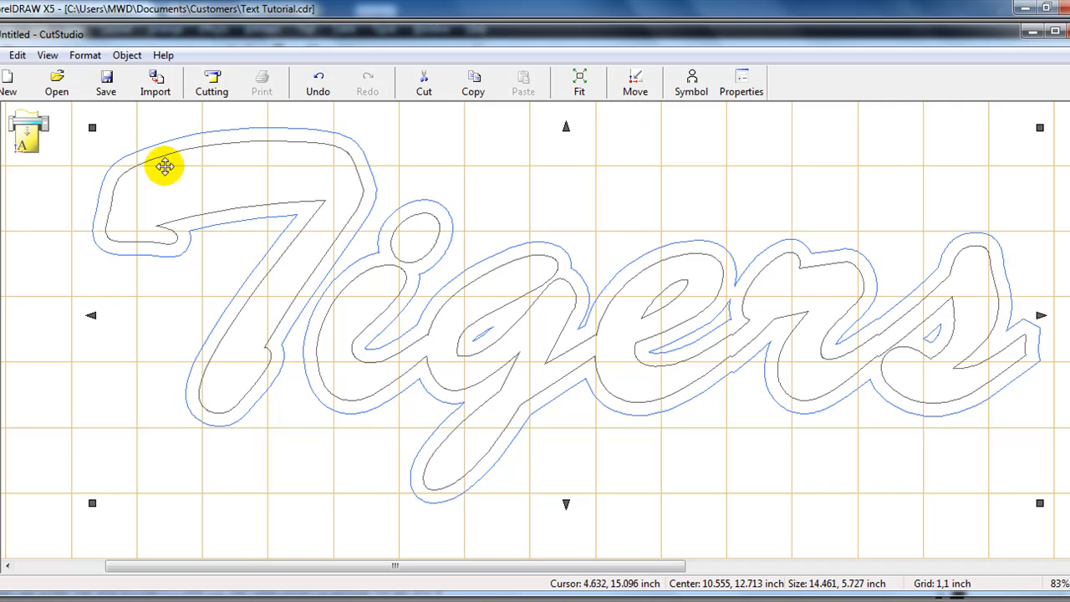
# - Move the offset outline above the original Tigers lettering, selecting each outline to compare them
pyautogui.click(542, 383)
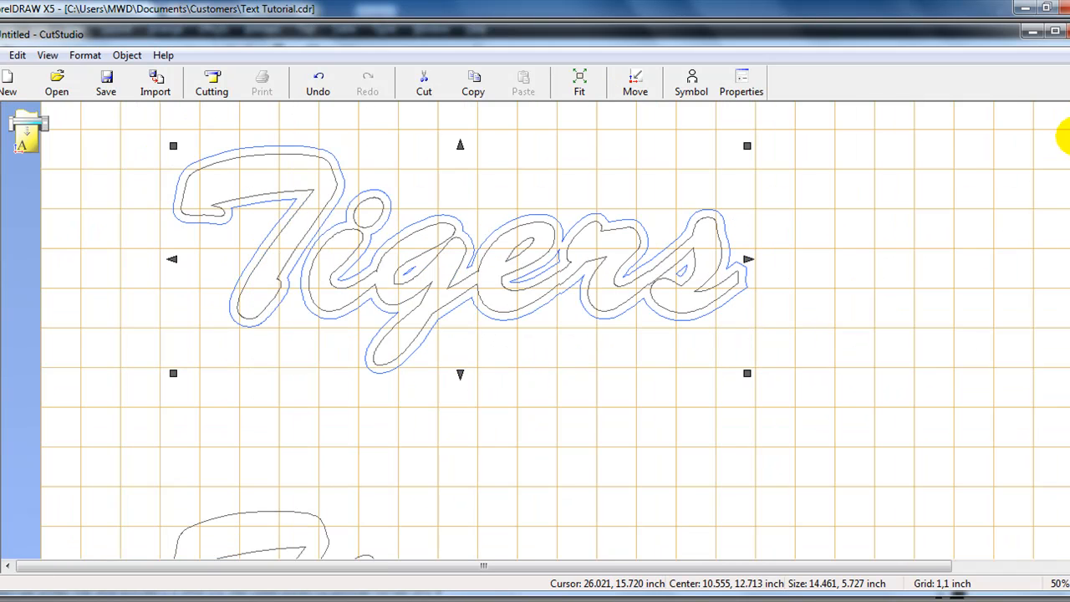
pyautogui.scroll(1, 556, 334)
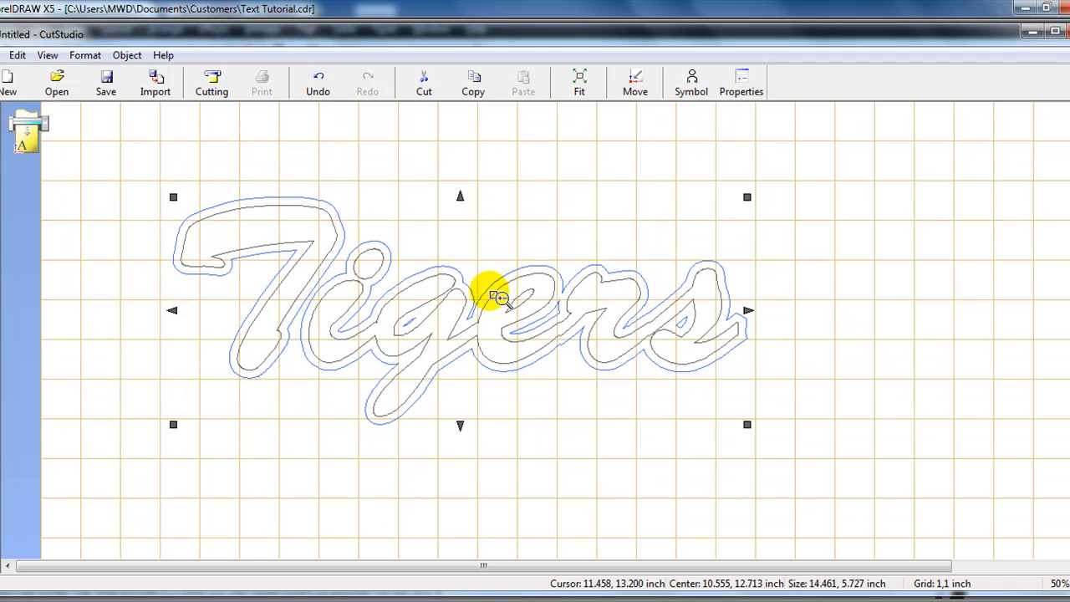
pyautogui.moveTo(342, 246); pyautogui.dragTo(415, 292)
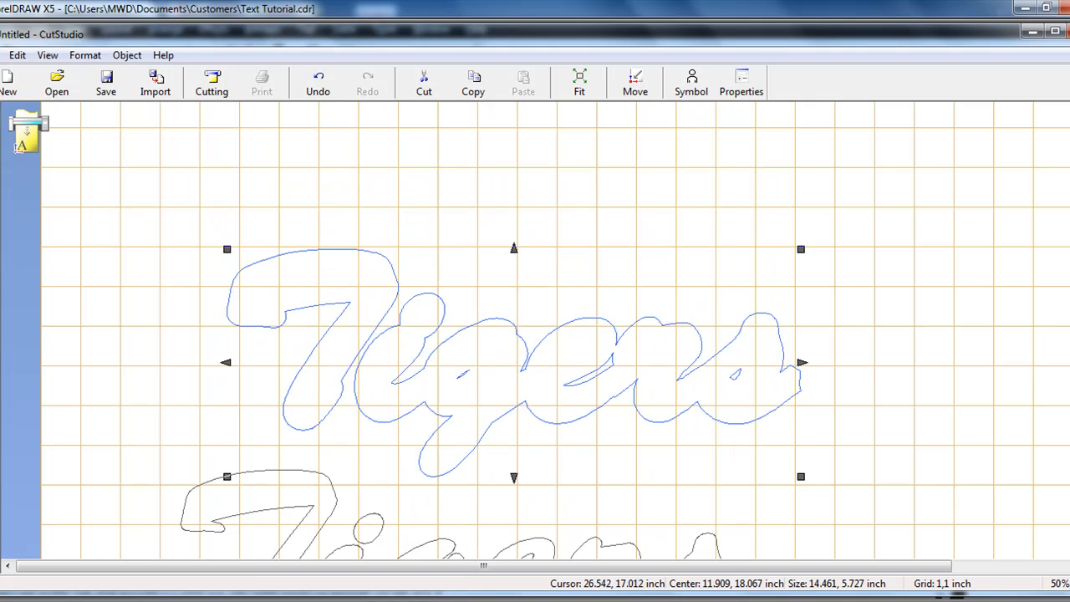
pyautogui.scroll(-3, 860, 251)
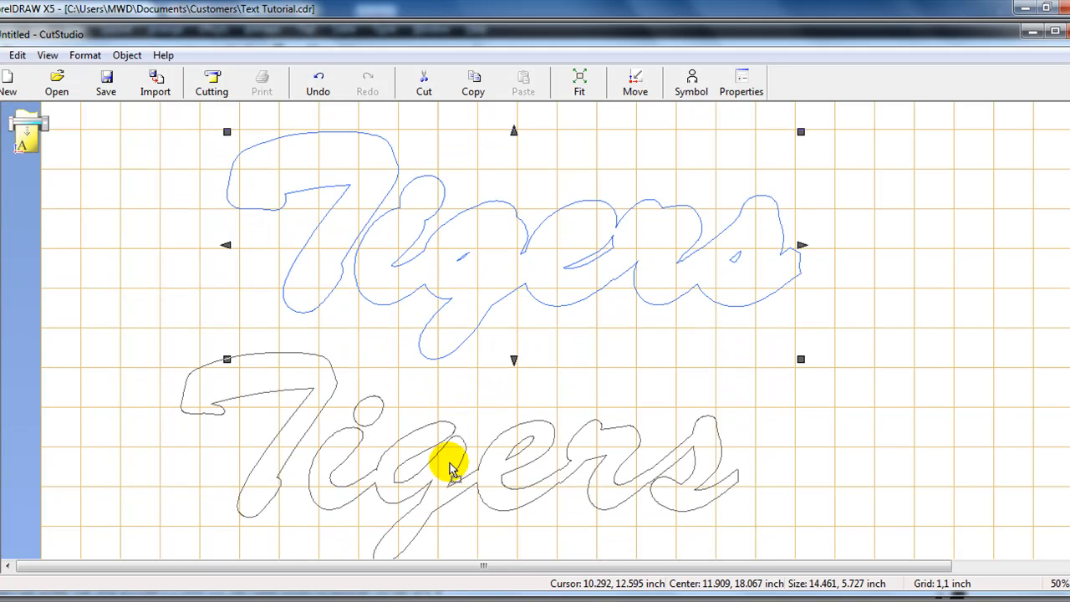
pyautogui.click(450, 483)
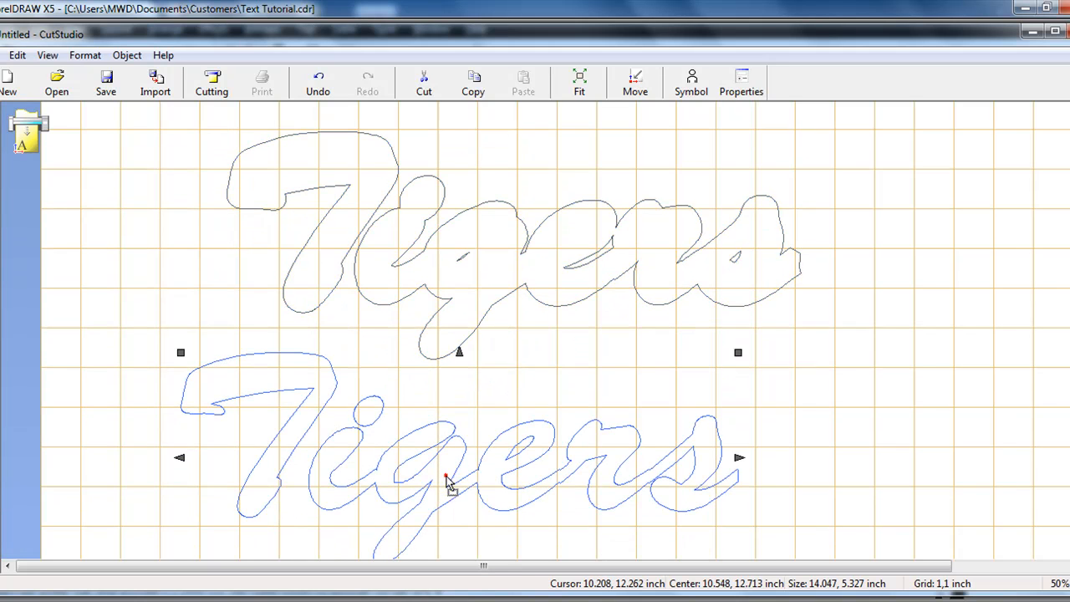
pyautogui.click(436, 254)
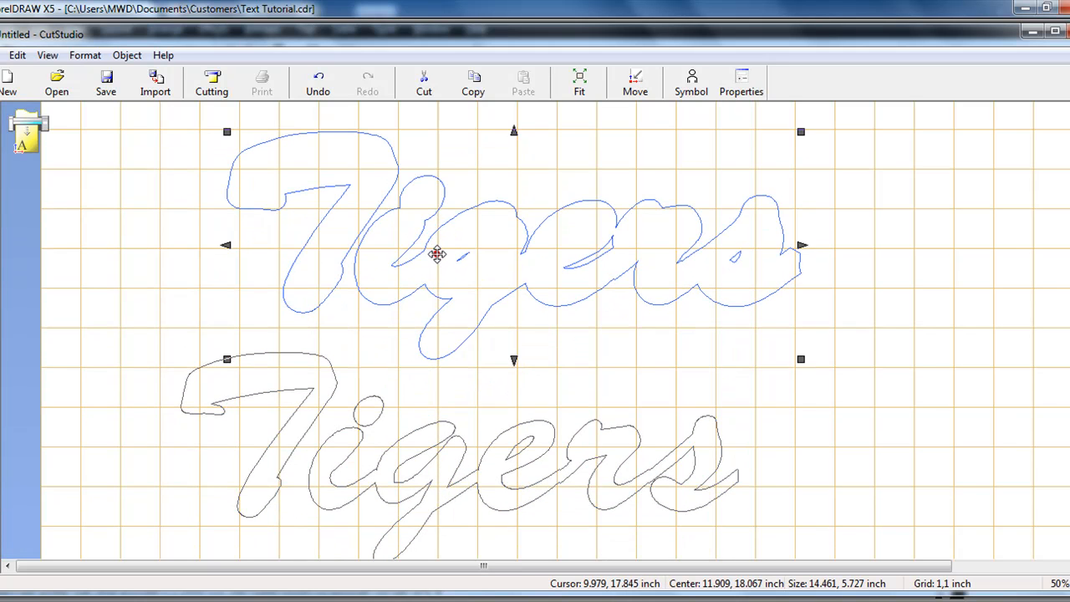
pyautogui.click(441, 464)
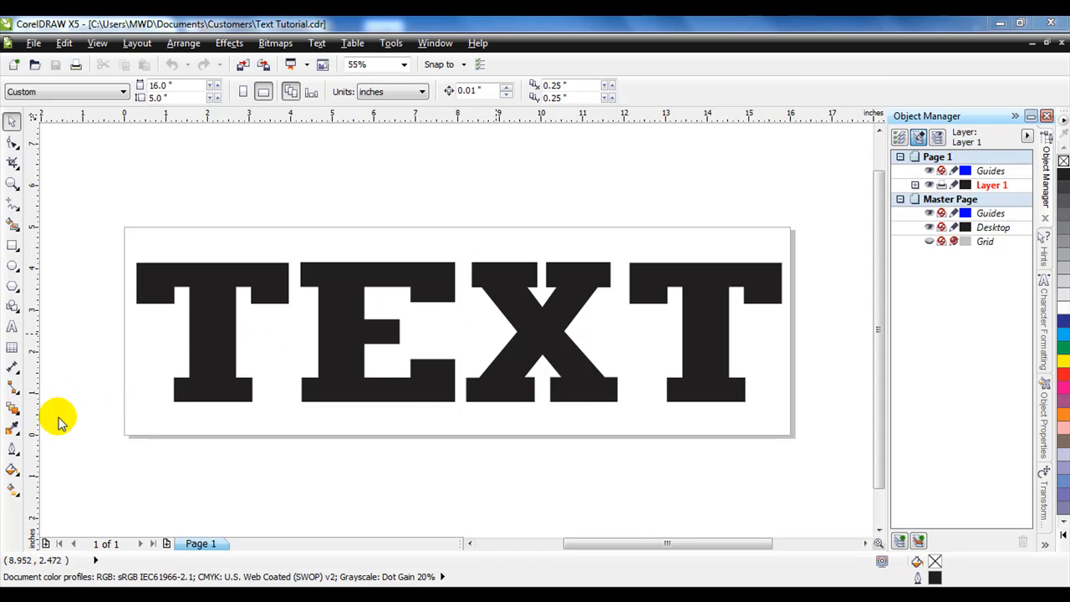
# - In CorelDRAW, apply a one-step outside contour at 0.27" to the TEXT lettering with the Contour tool
pyautogui.click(16, 416)
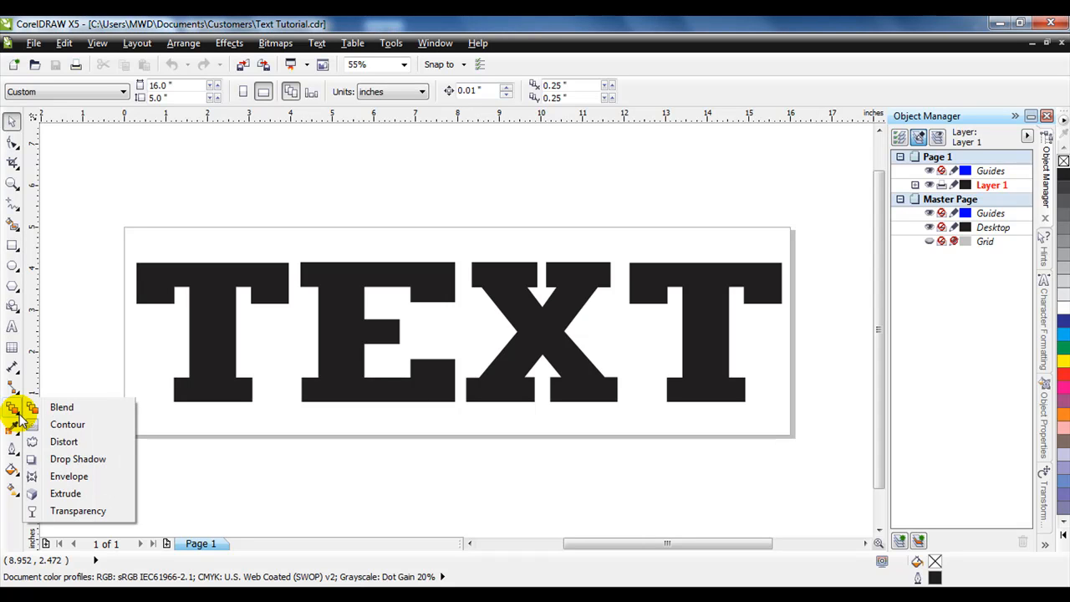
pyautogui.click(67, 424)
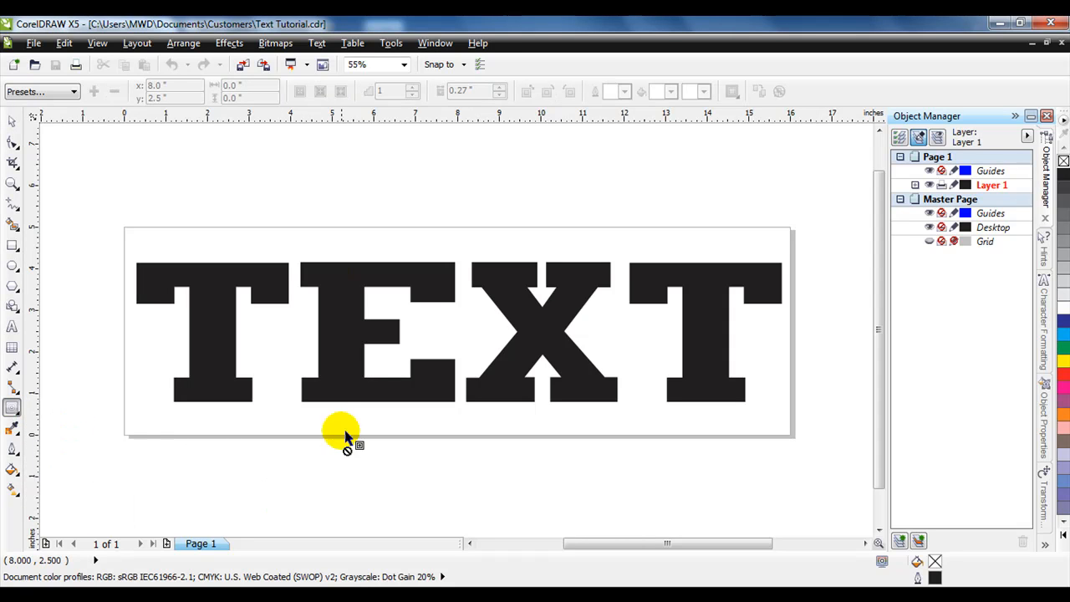
pyautogui.click(384, 91)
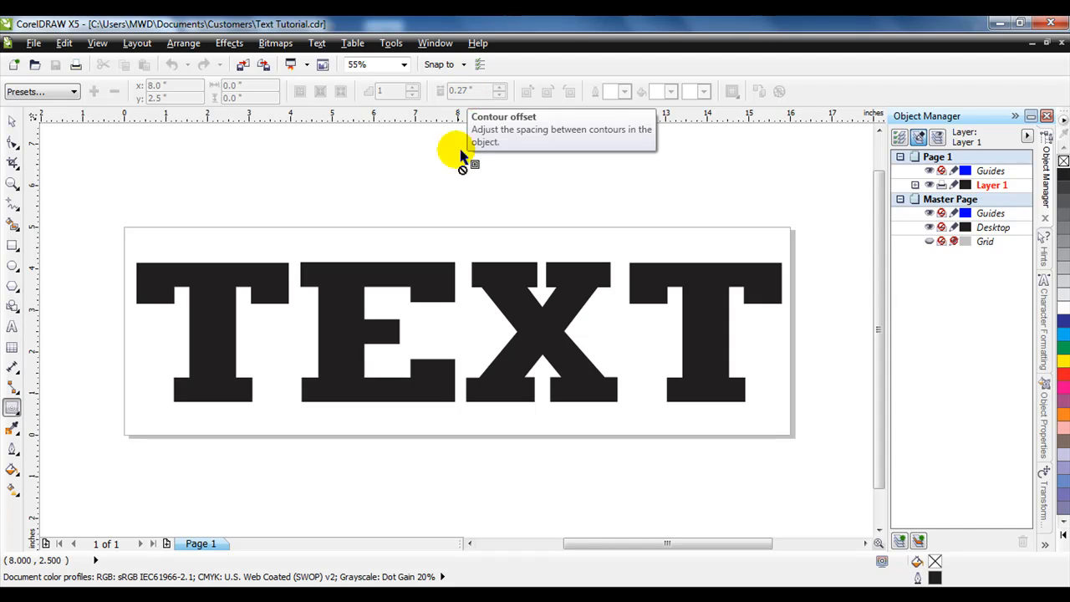
pyautogui.click(432, 289)
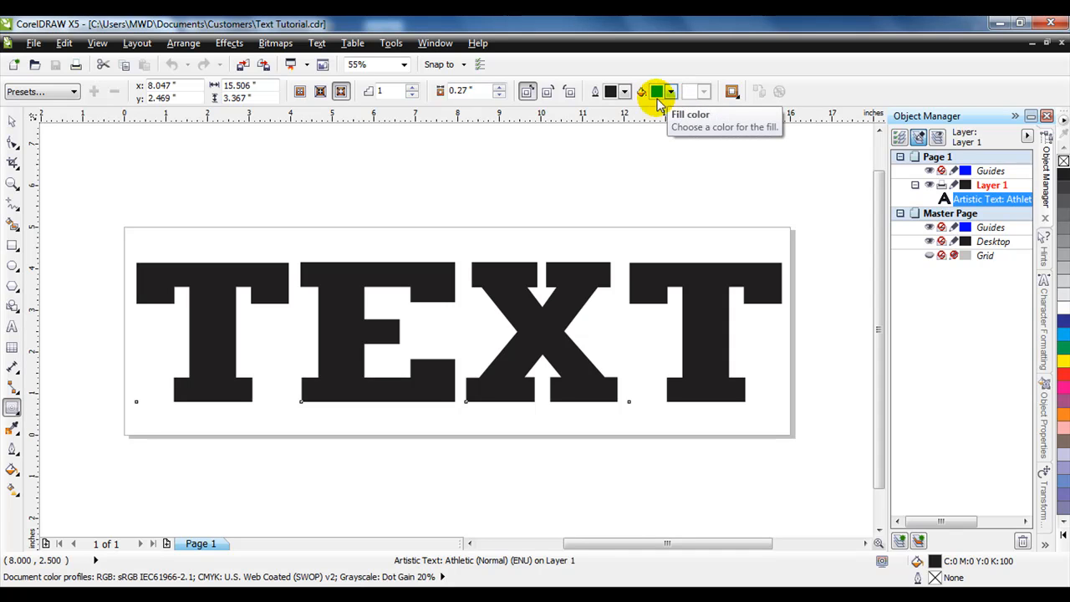
pyautogui.click(342, 92)
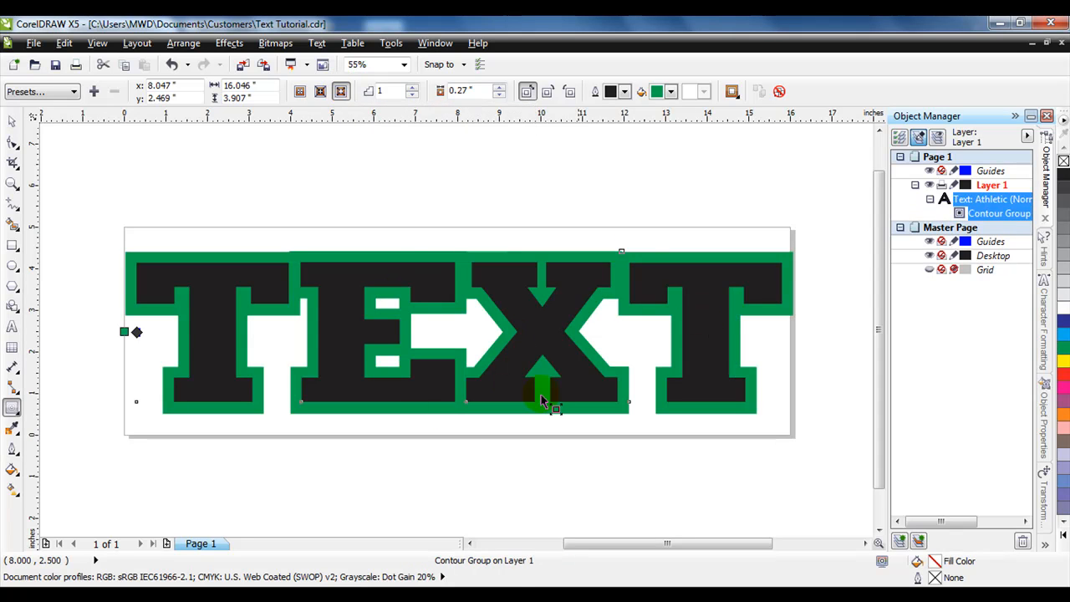
# - Break the contour group apart from the lettering
pyautogui.click(1000, 201)
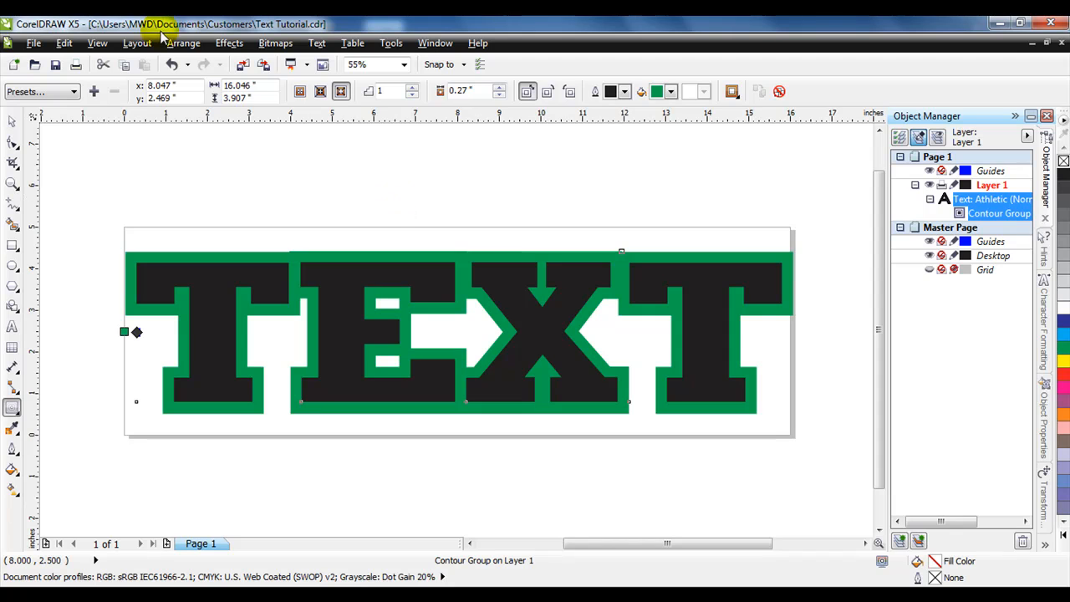
pyautogui.click(184, 47)
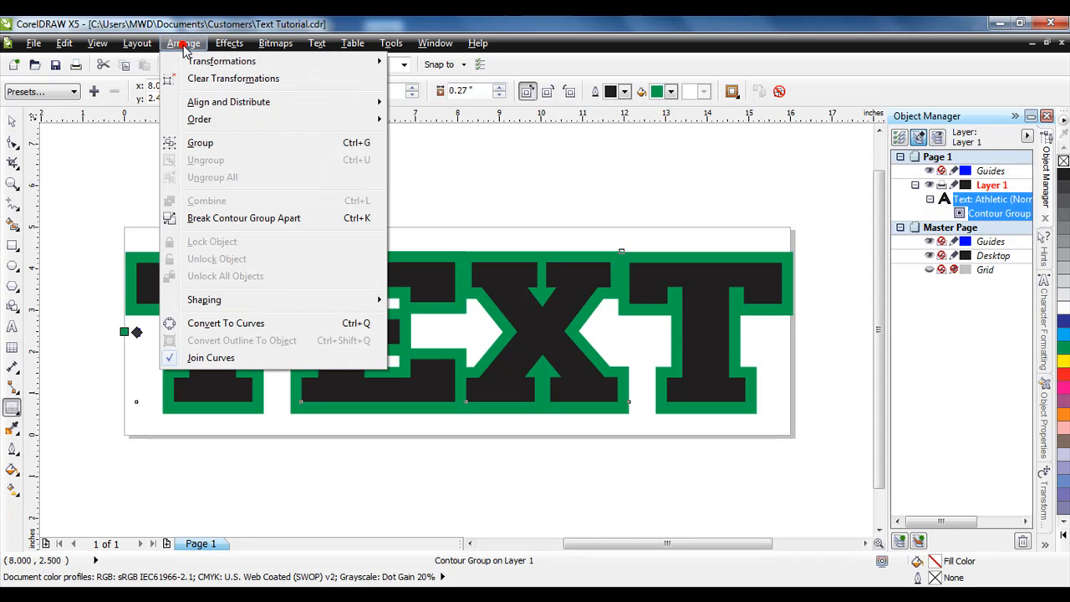
pyautogui.click(204, 220)
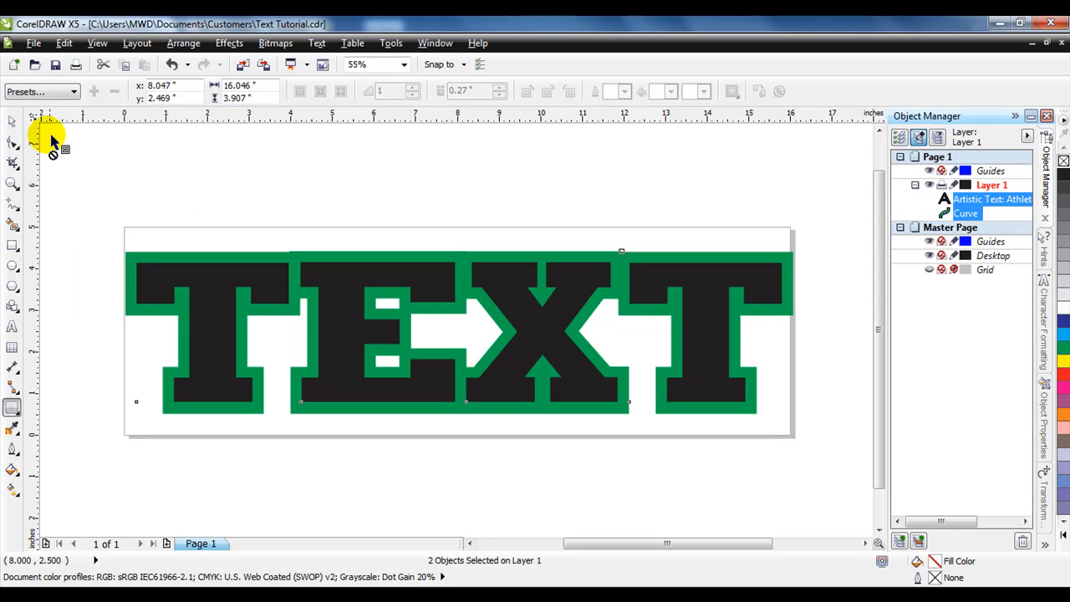
# - Drag the lettering off the separated contour shape, then recenter it on the page
pyautogui.click(12, 123)
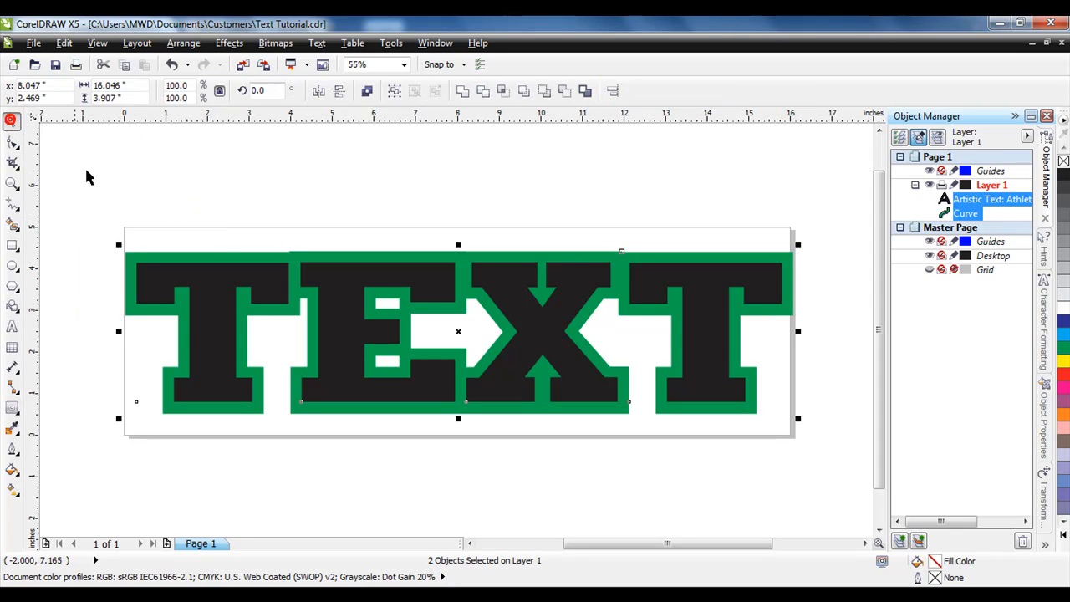
pyautogui.click(173, 192)
pyautogui.moveTo(233, 279); pyautogui.dragTo(214, 147)
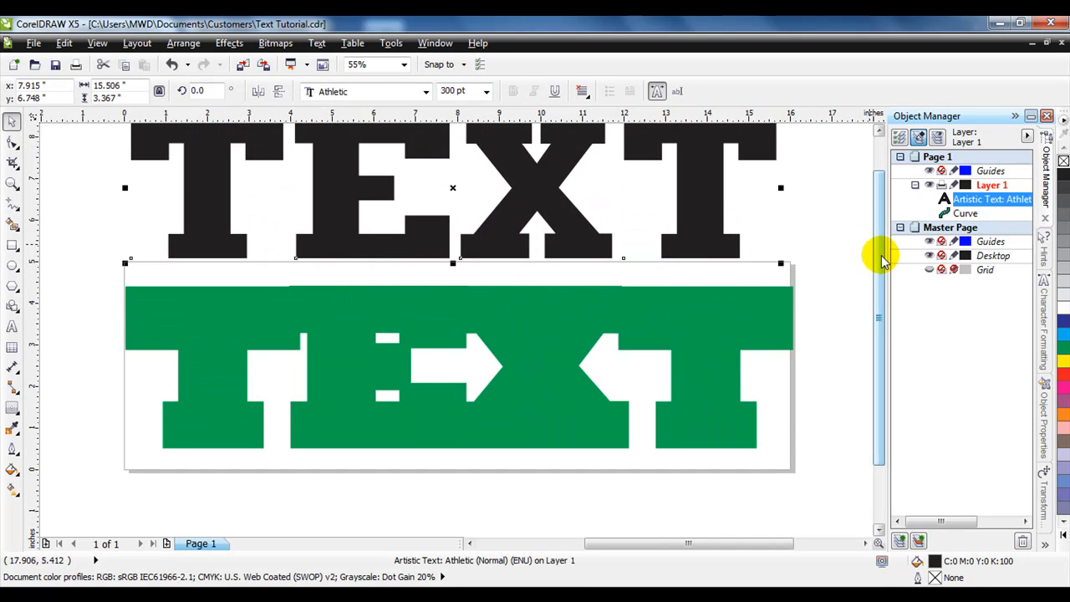
pyautogui.scroll(1, 879, 250)
pyautogui.scroll(1, 879, 246)
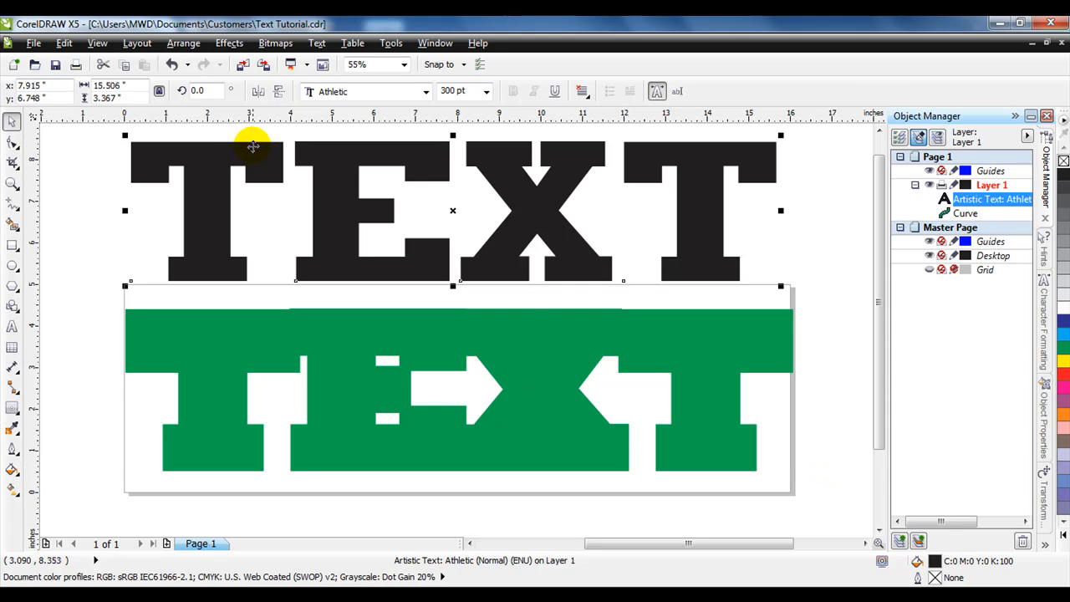
pyautogui.press('p')
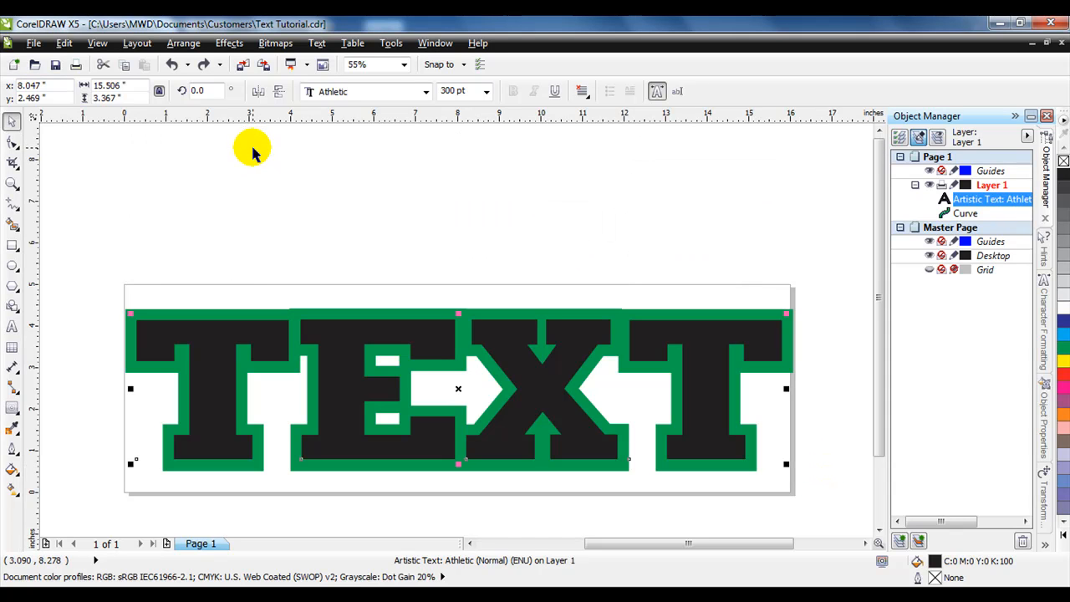
# - Export the drawing as Text Tutorial.eps in EPS format to the Desktop, accepting the default EPS export options
pyautogui.click(33, 44)
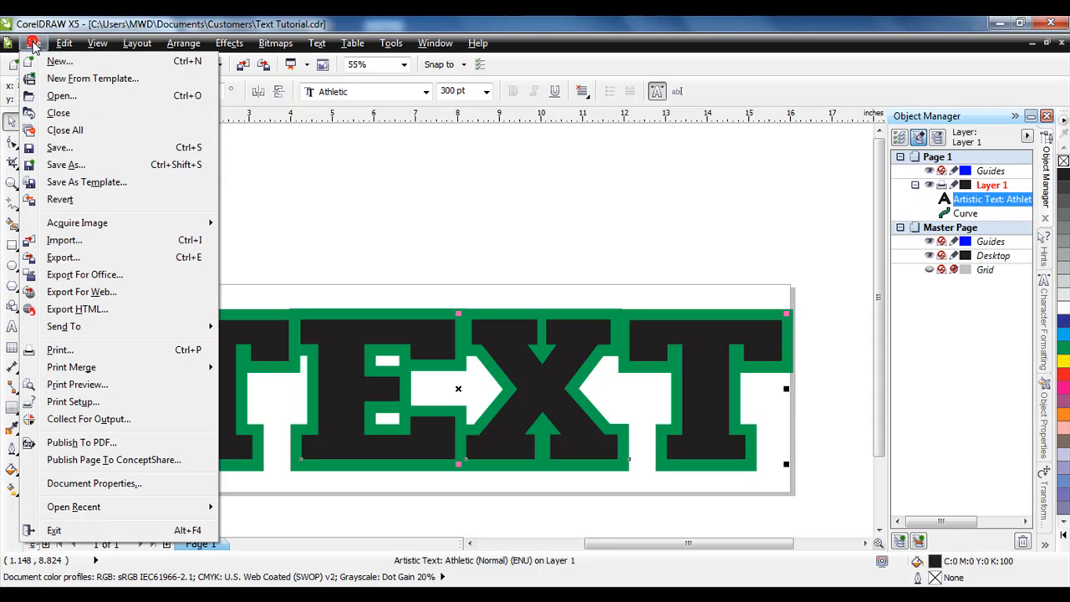
pyautogui.click(86, 261)
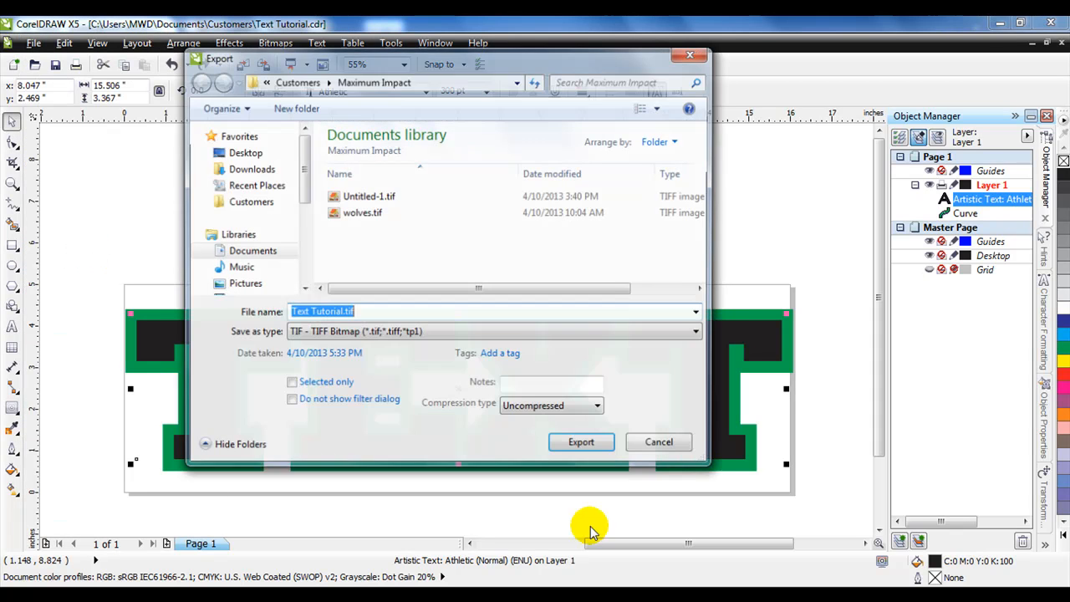
pyautogui.click(697, 312)
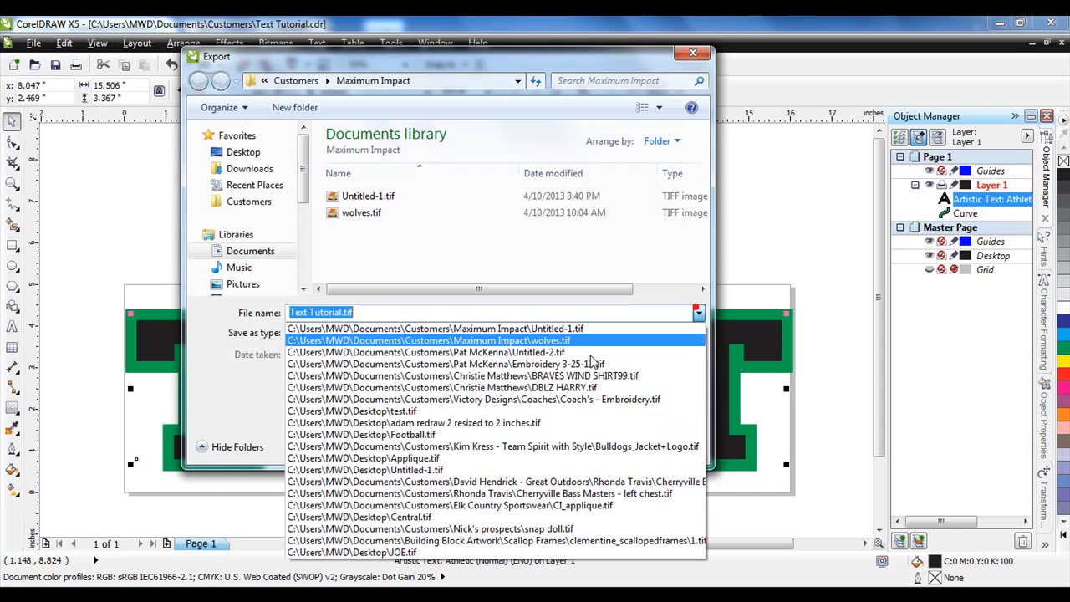
pyautogui.click(619, 312)
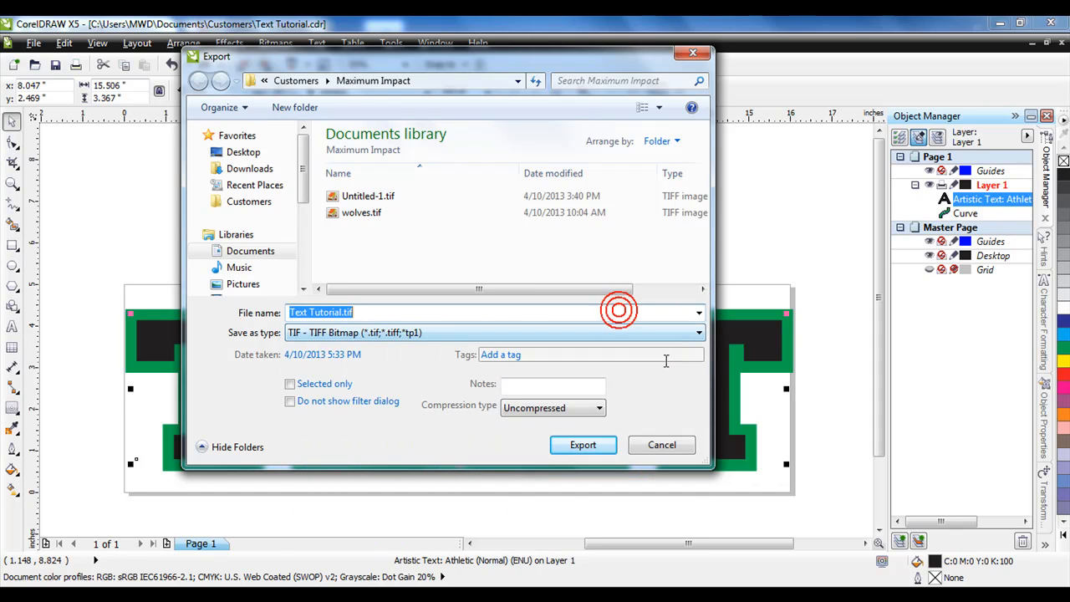
pyautogui.click(675, 333)
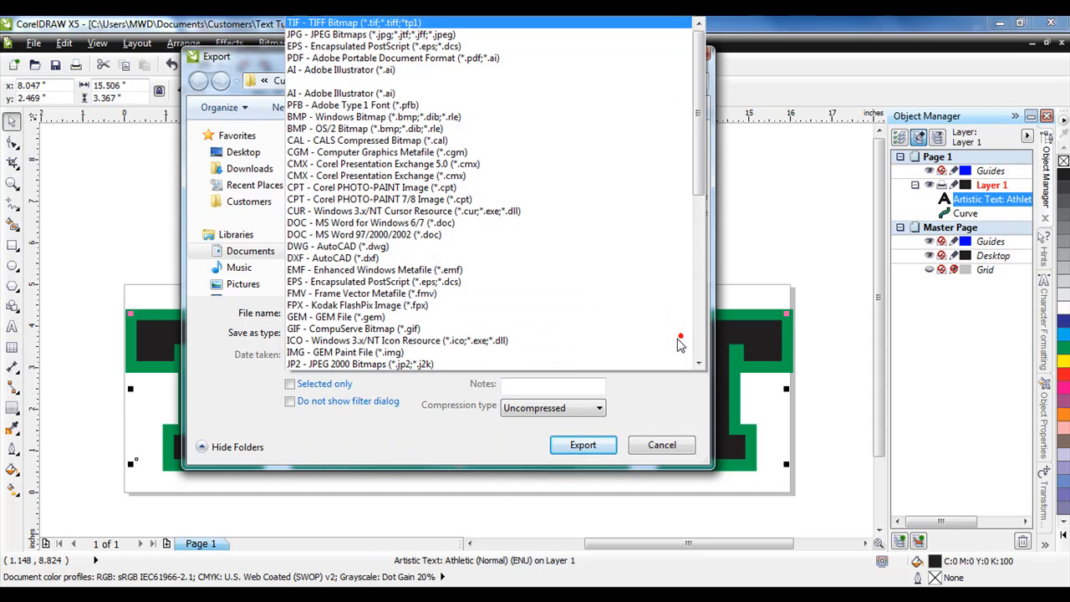
pyautogui.click(426, 47)
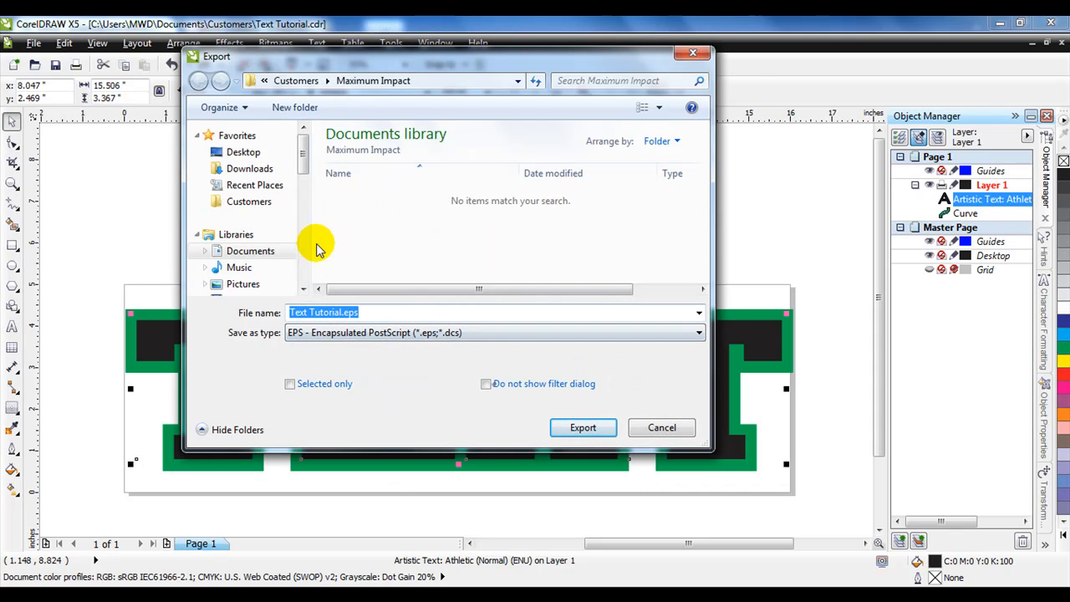
pyautogui.click(243, 152)
pyautogui.click(583, 429)
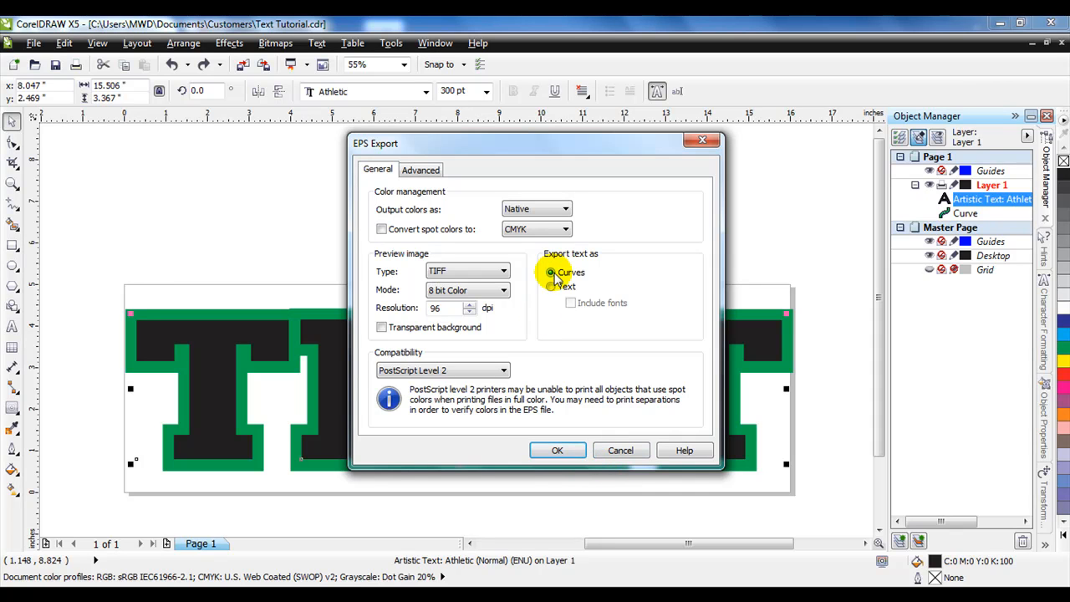
pyautogui.click(556, 451)
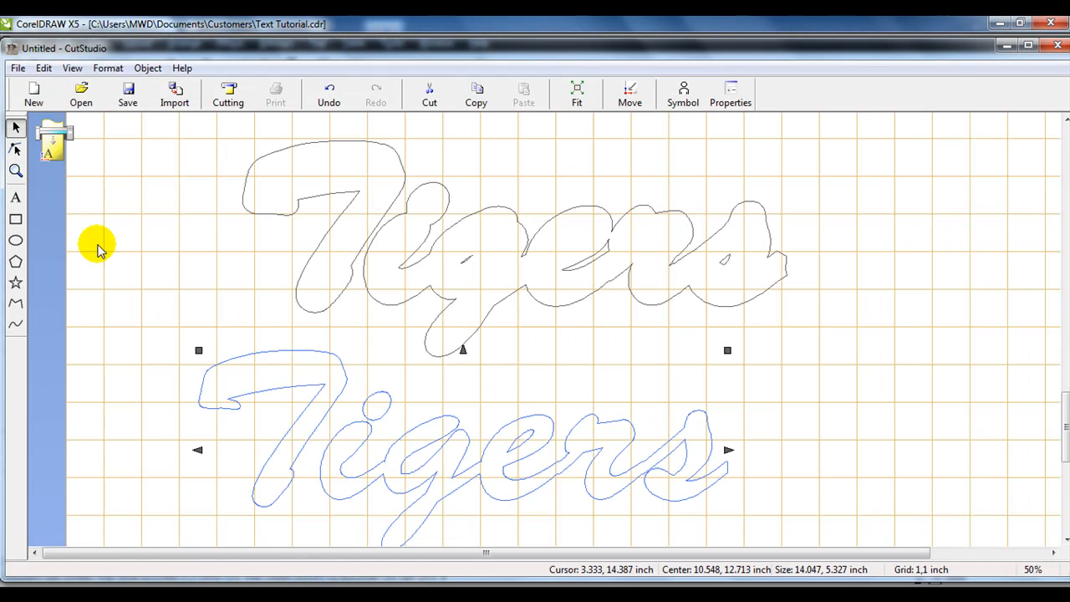
# - Start a new document without saving the current design, and import Text Tutorial.eps from the Desktop as an Adobe Illustrator file
pyautogui.click(33, 88)
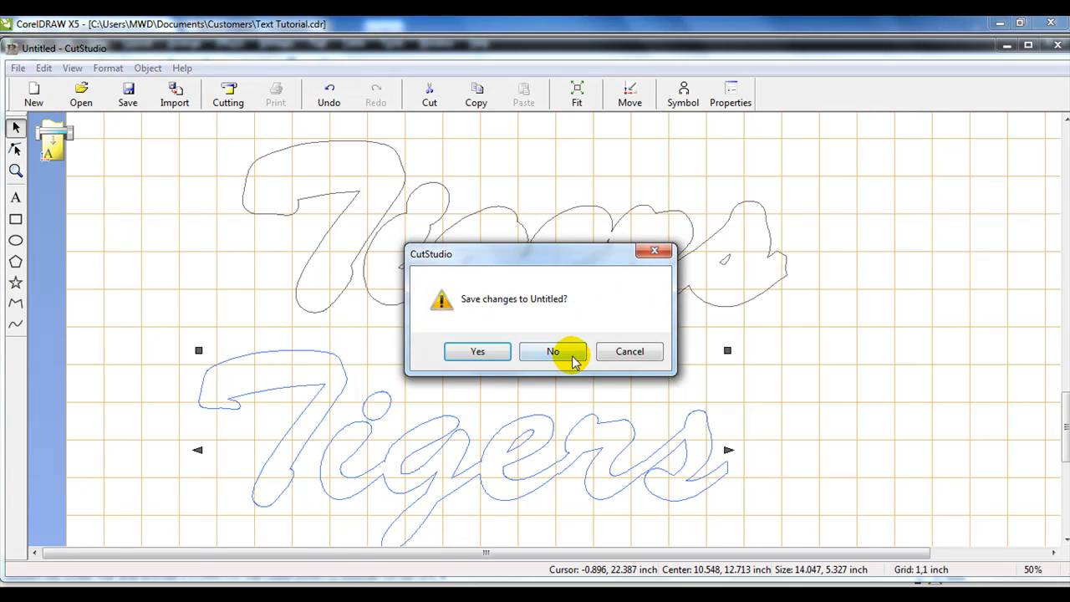
pyautogui.click(572, 355)
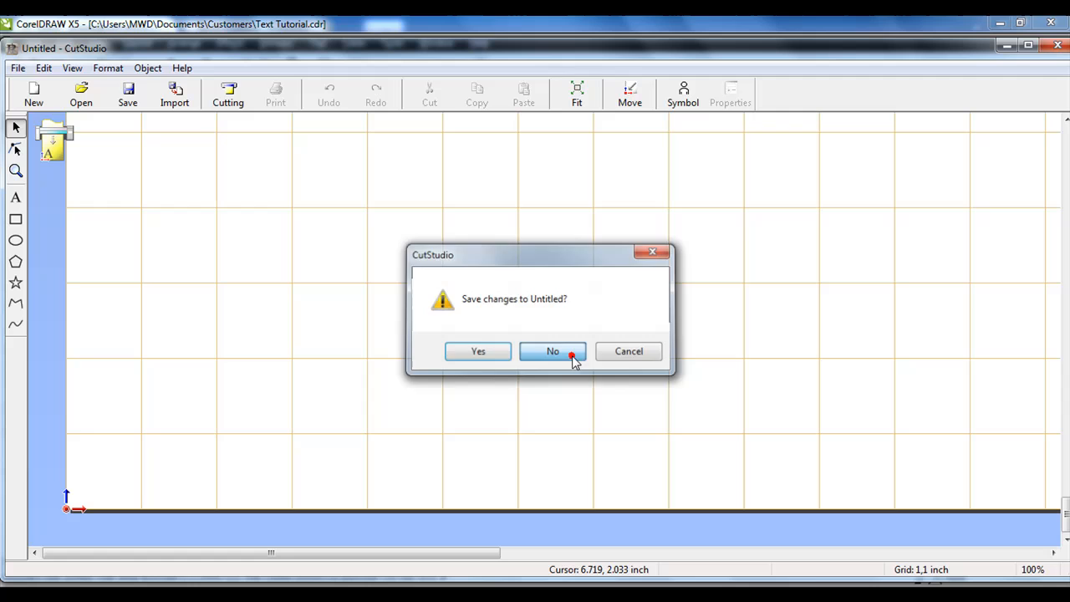
pyautogui.click(175, 92)
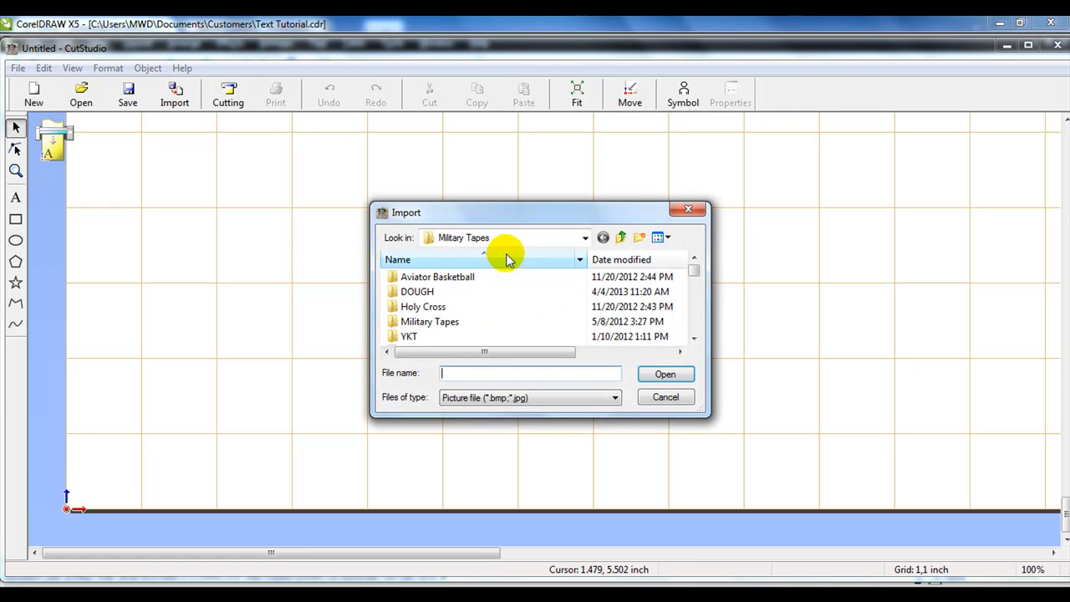
pyautogui.click(584, 238)
pyautogui.click(464, 255)
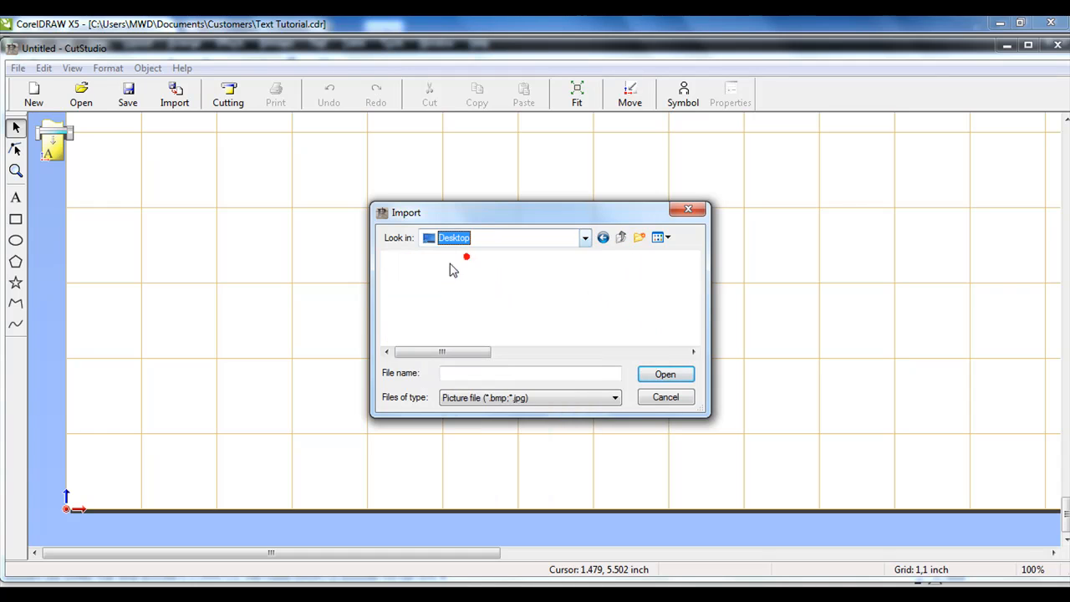
pyautogui.click(493, 398)
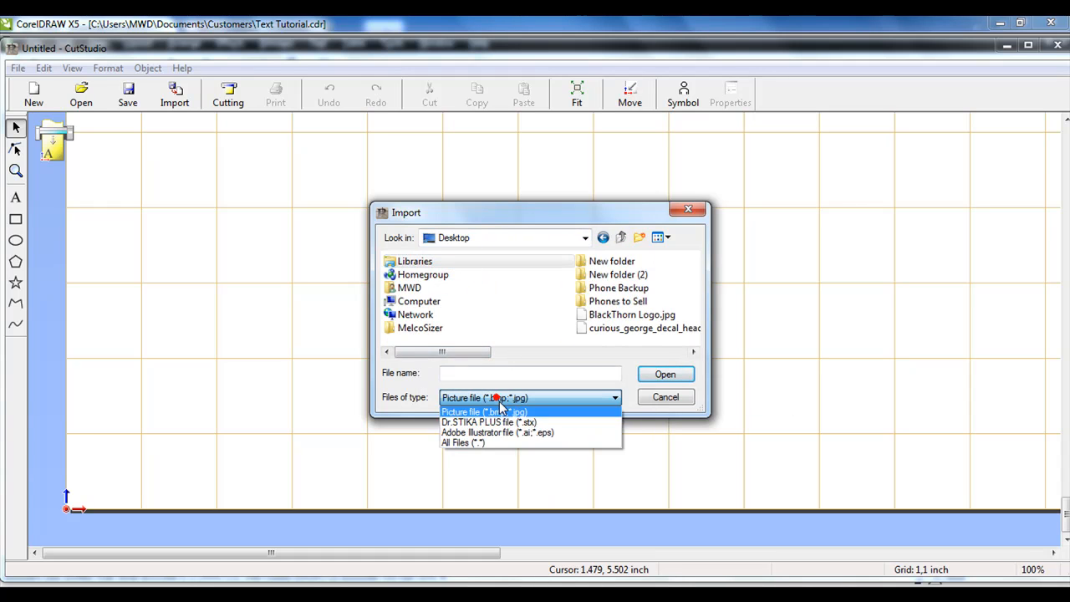
pyautogui.click(508, 433)
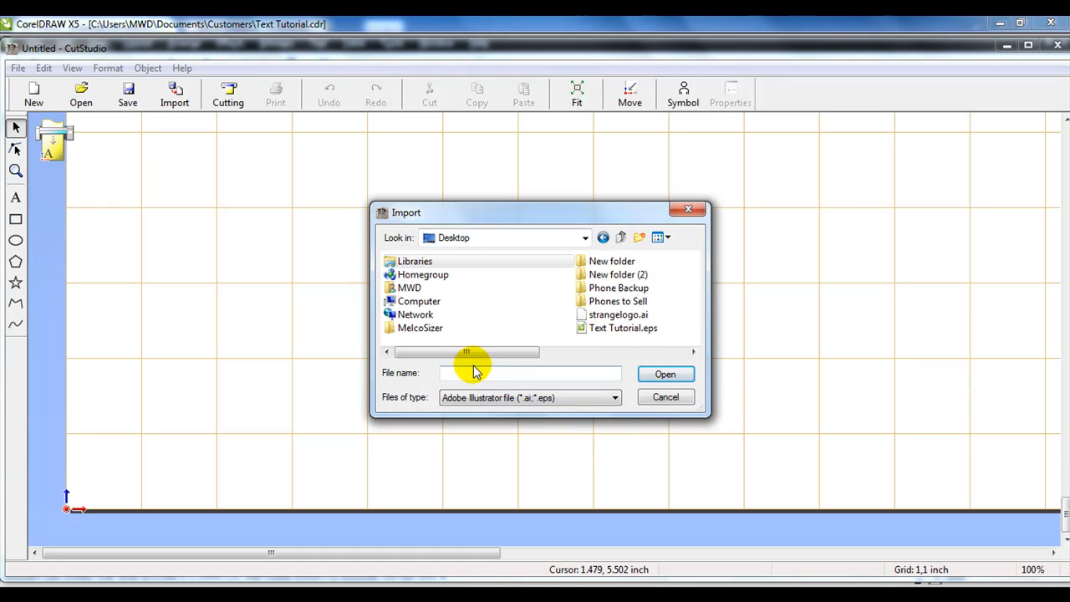
pyautogui.click(635, 327)
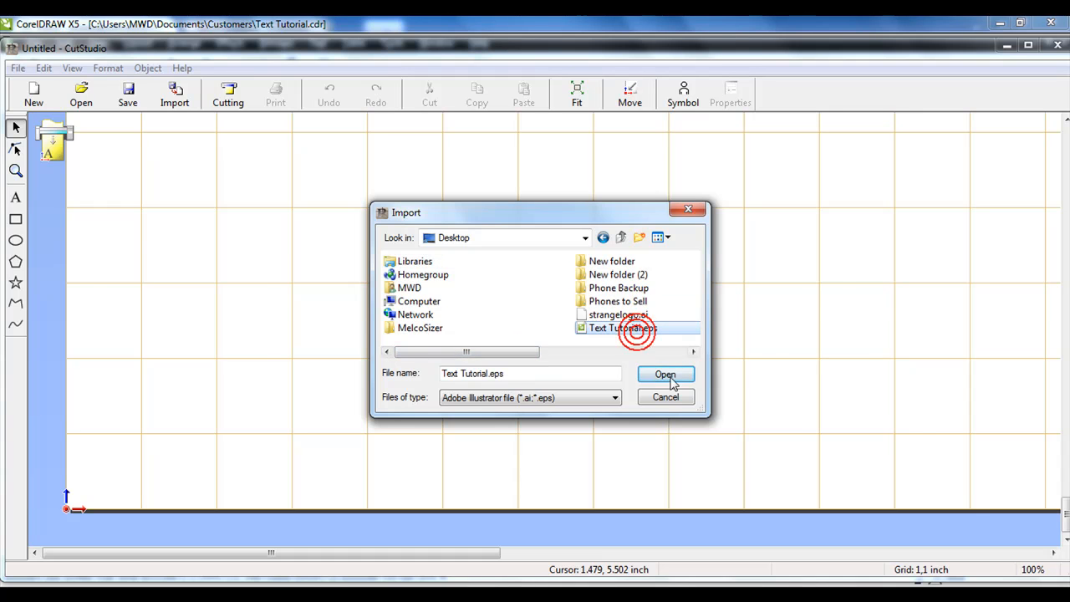
pyautogui.click(667, 375)
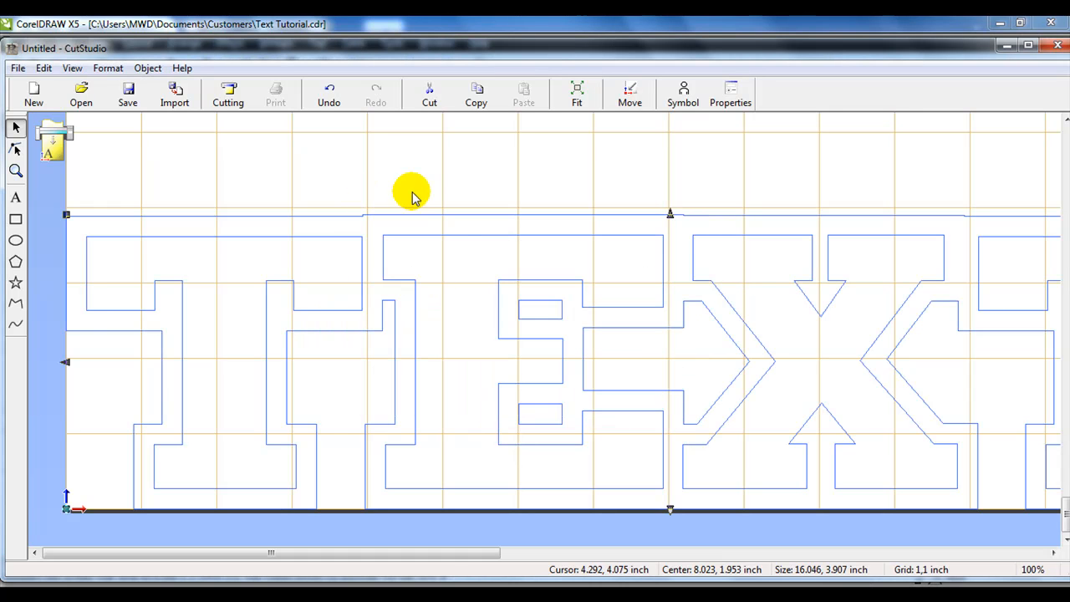
# - Nudge the imported artwork upward slightly and break it into separate polylines
pyautogui.moveTo(507, 310); pyautogui.dragTo(511, 266)
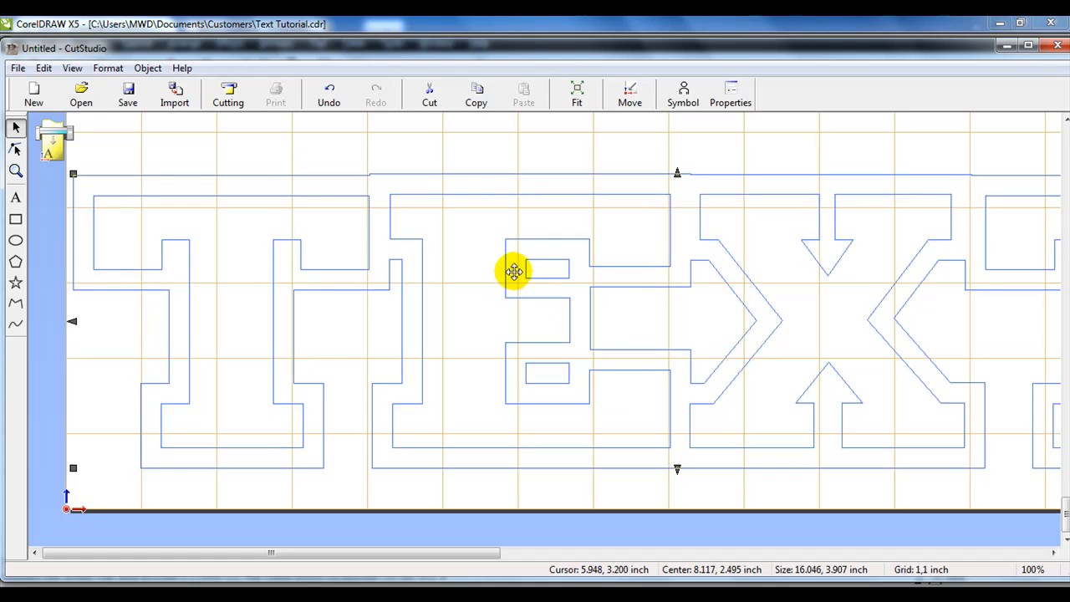
pyautogui.click(148, 68)
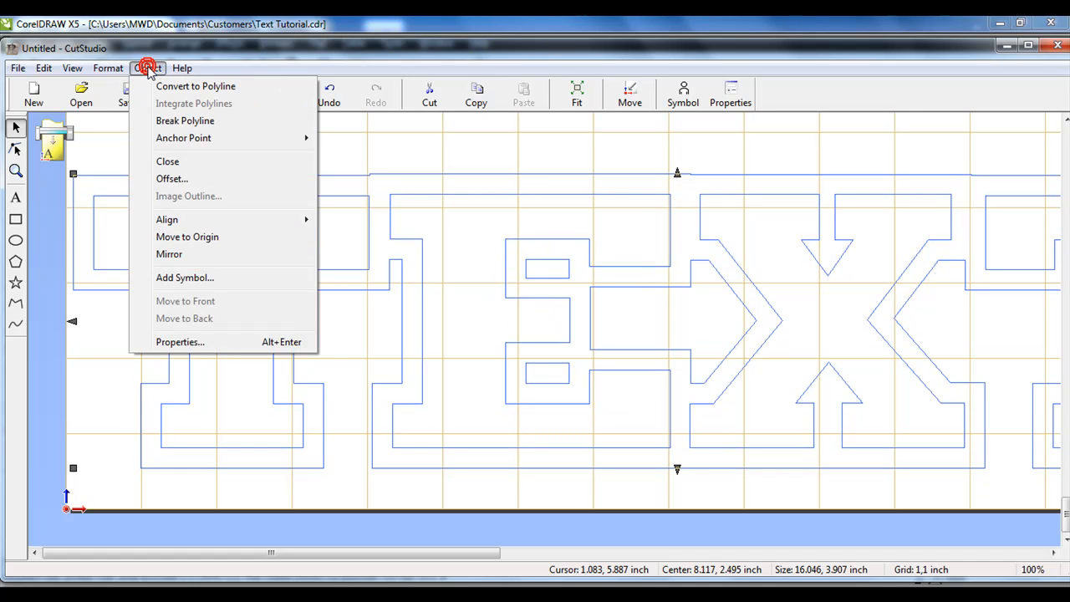
pyautogui.click(167, 121)
# - Select the four inner letter outlines of TEXT and move them away from the offset outline, then fit the view
pyautogui.click(328, 157)
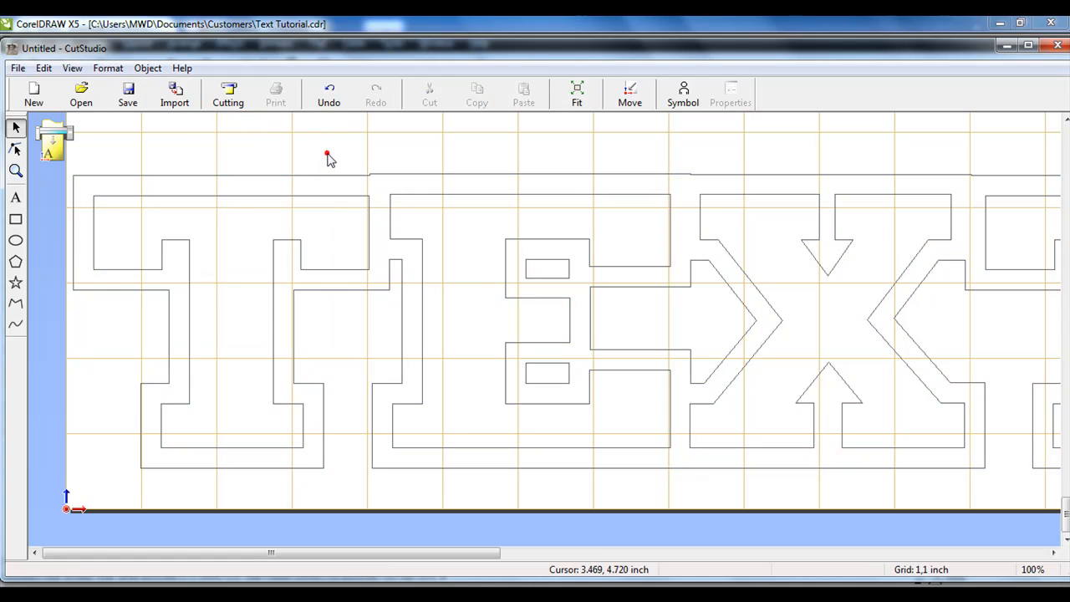
pyautogui.click(332, 201)
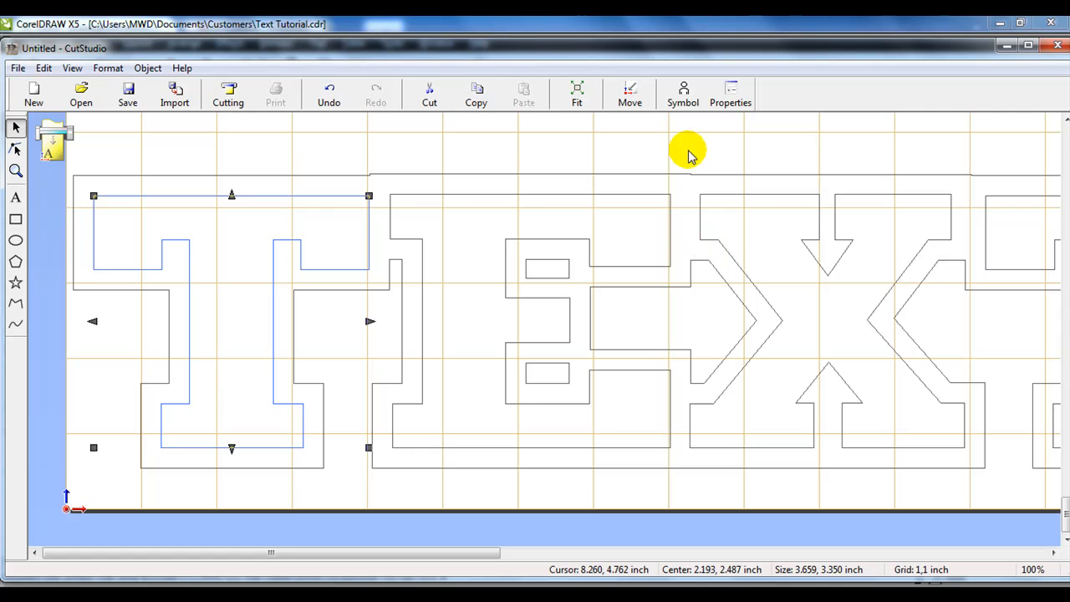
pyautogui.keyDown('shift'); pyautogui.click(659, 210); pyautogui.keyUp('shift')
pyautogui.keyDown('shift'); pyautogui.click(741, 225); pyautogui.keyUp('shift')
pyautogui.keyDown('shift'); pyautogui.click(1025, 242); pyautogui.keyUp('shift')
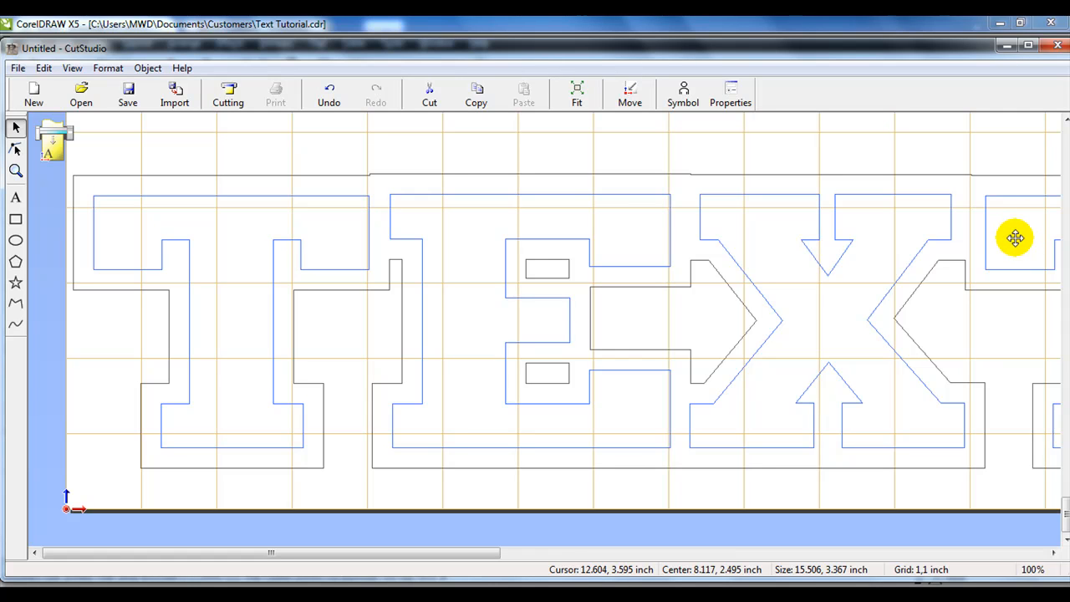
pyautogui.moveTo(1015, 237); pyautogui.dragTo(982, 334)
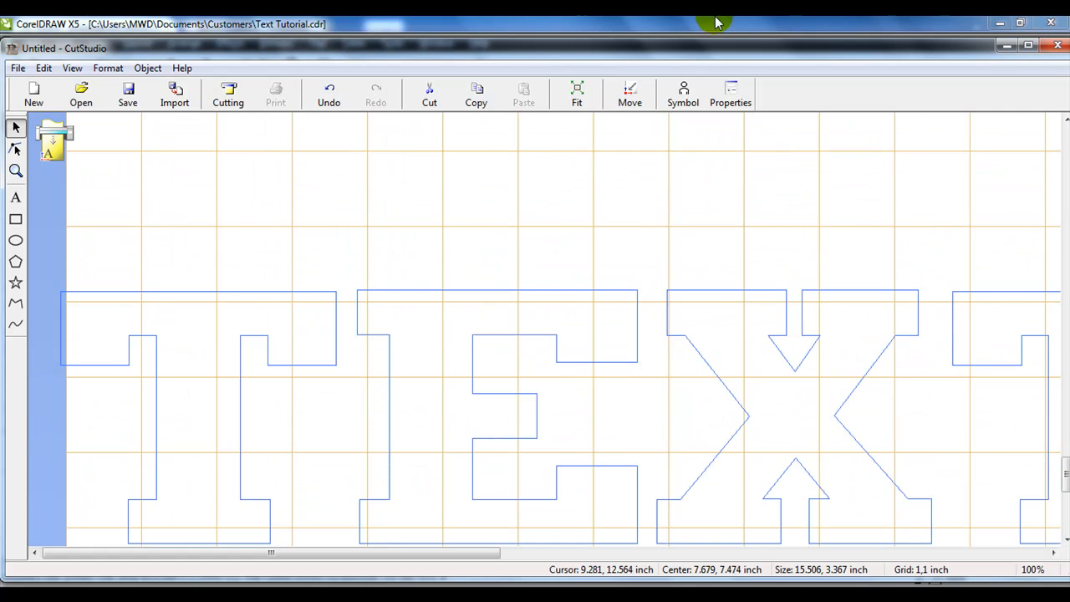
pyautogui.click(600, 169)
pyautogui.click(576, 91)
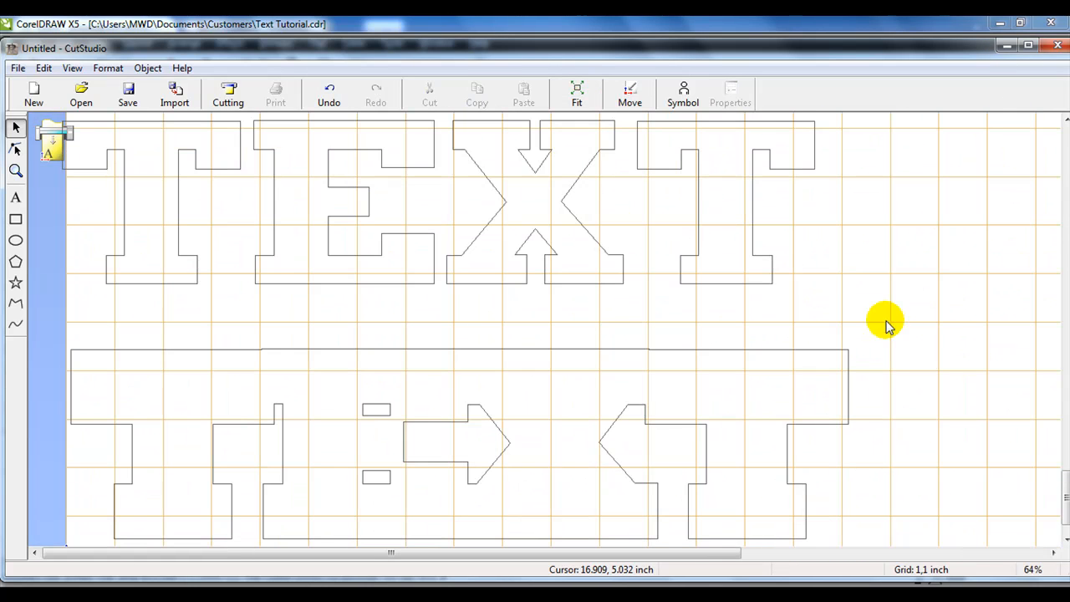